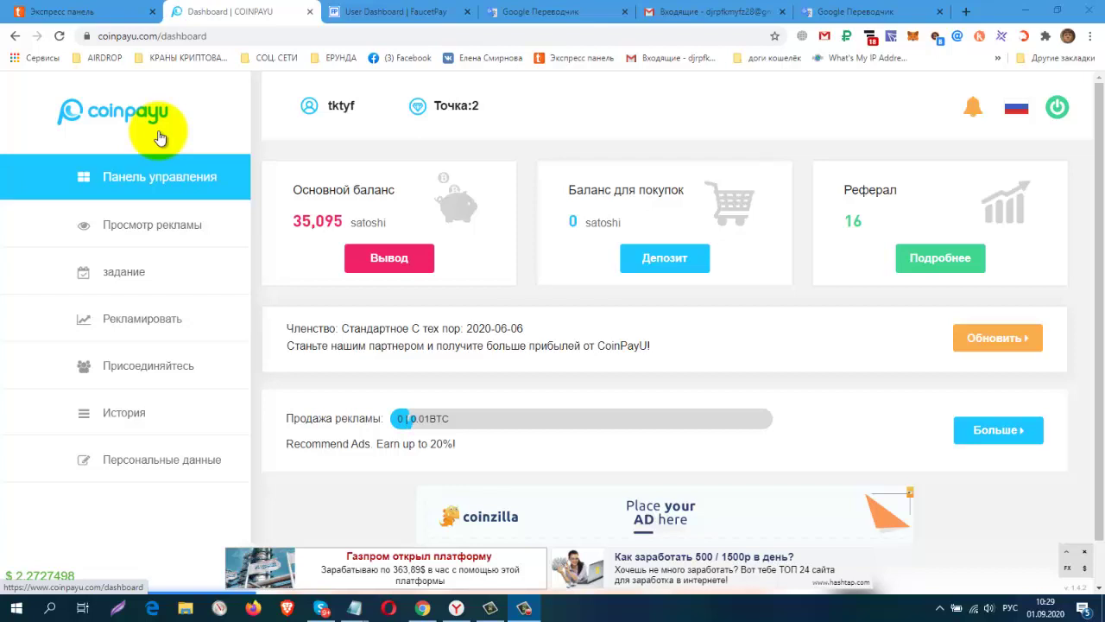
# Step: Open the main balance withdrawal, dismiss the advert, and confirm Faucetpay BTC as the withdrawal wallet
pyautogui.click(395, 259)
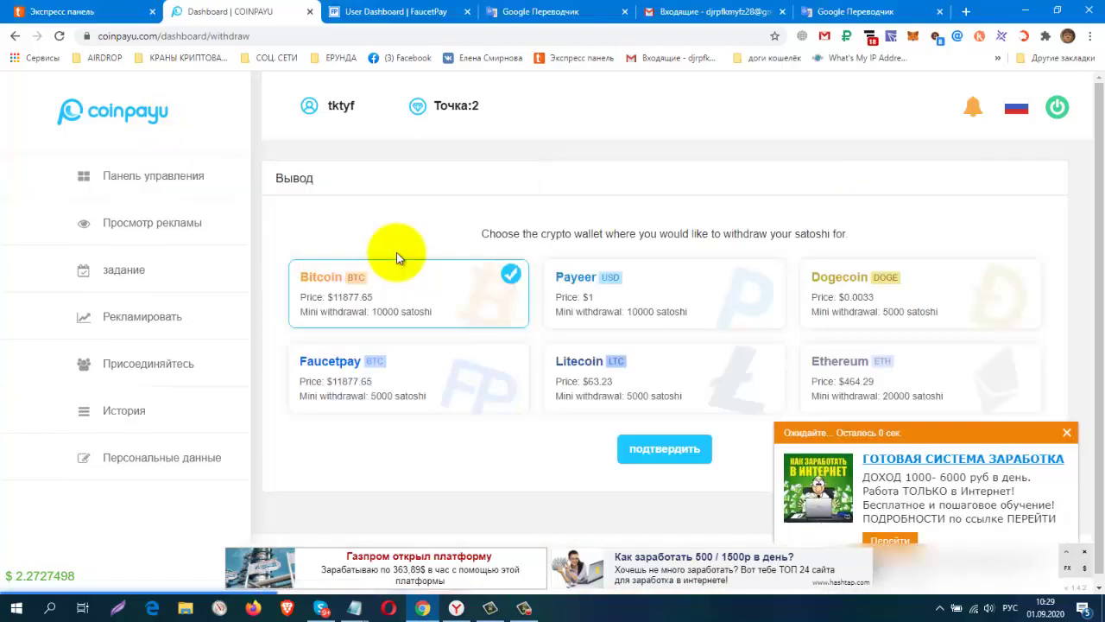
pyautogui.click(1069, 433)
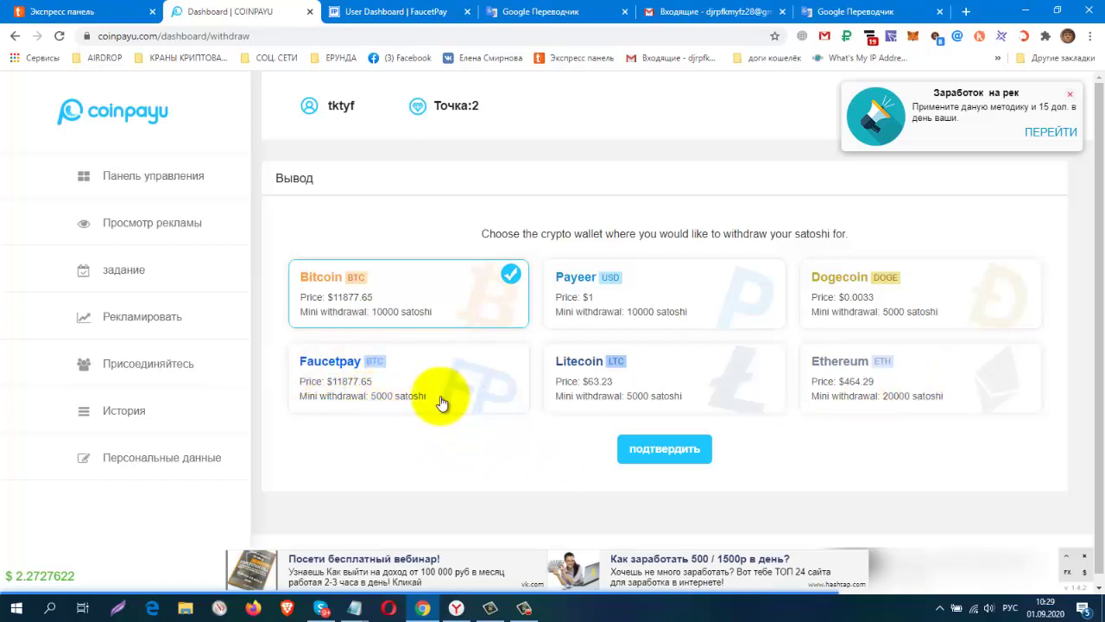
pyautogui.moveTo(444, 399); pyautogui.dragTo(368, 398)
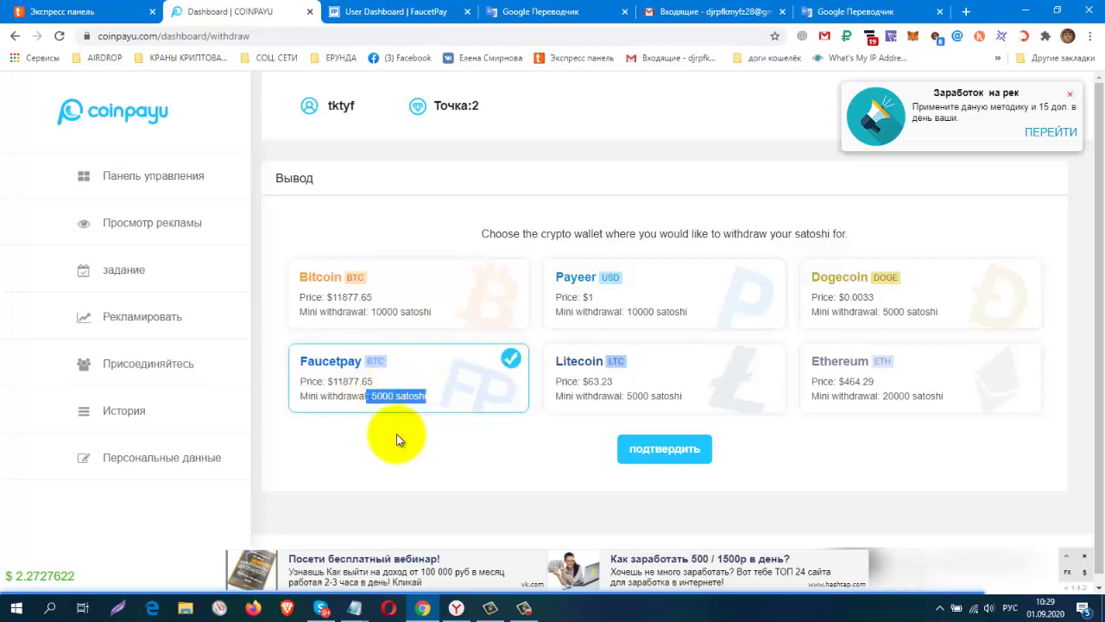
pyautogui.click(395, 436)
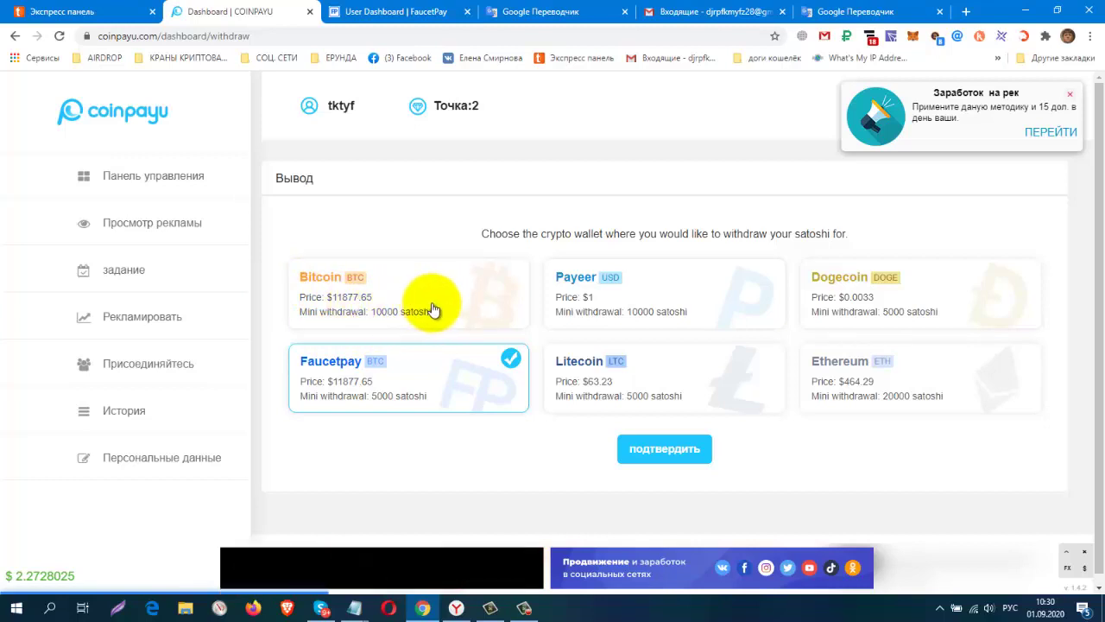
pyautogui.click(678, 451)
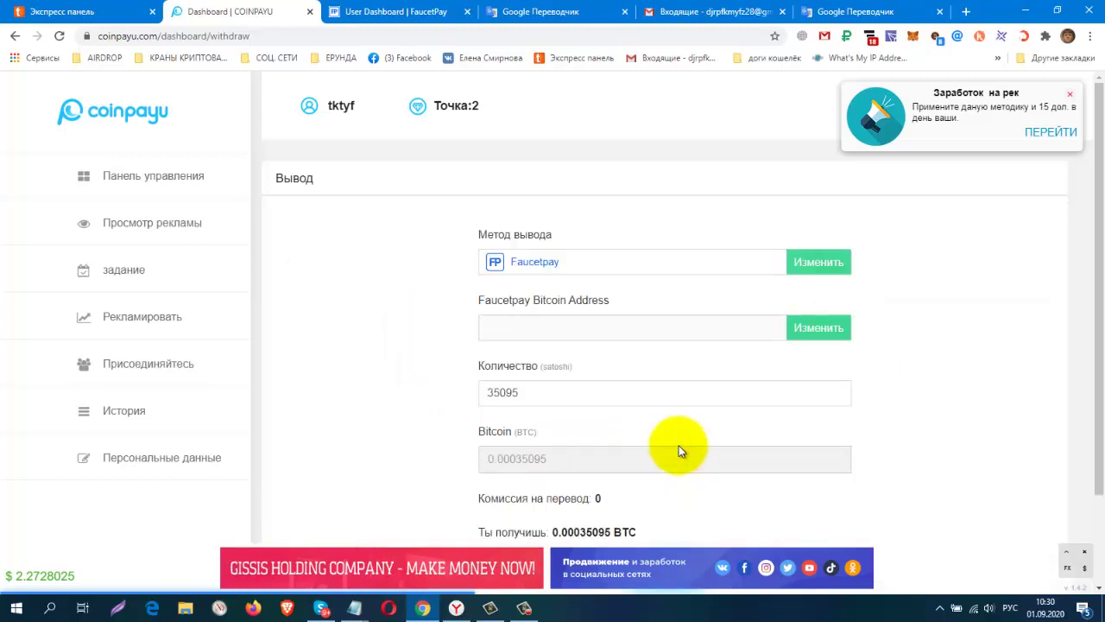
# Step: Review the Faucetpay withdrawal form and try to submit the withdrawal of 35095 satoshi
pyautogui.scroll(-1, 954, 352)
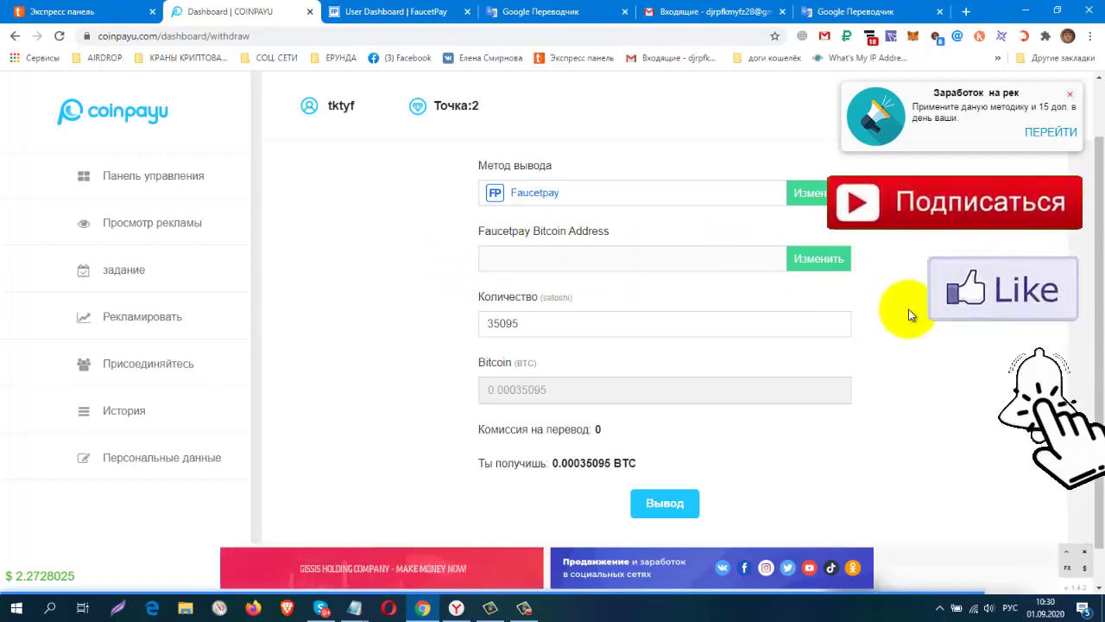
pyautogui.scroll(-1, 927, 328)
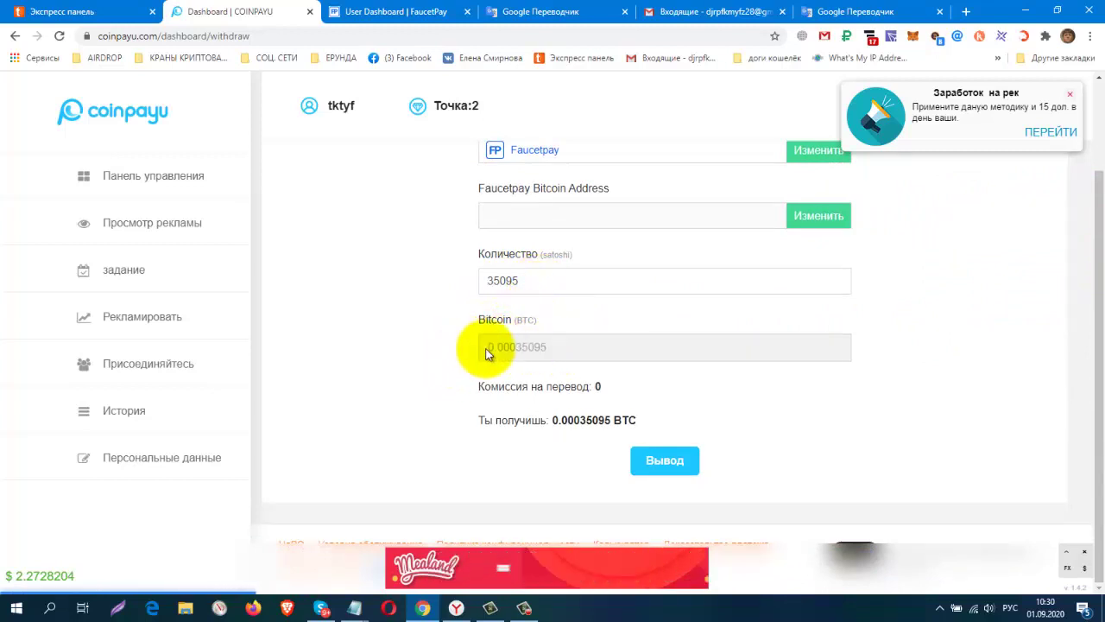
pyautogui.click(608, 350)
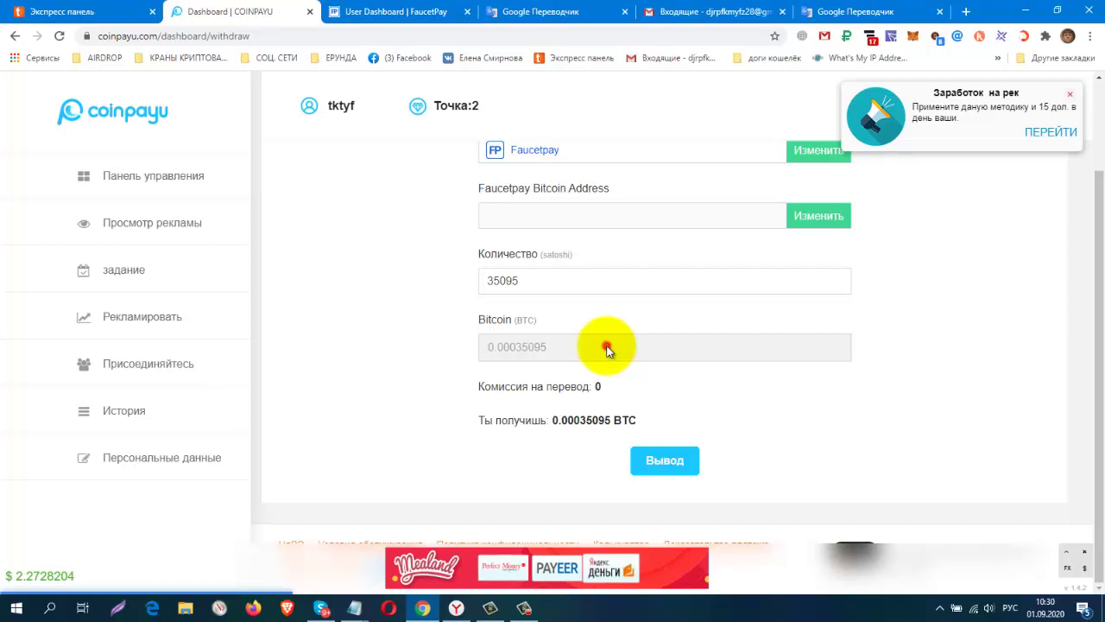
pyautogui.click(587, 278)
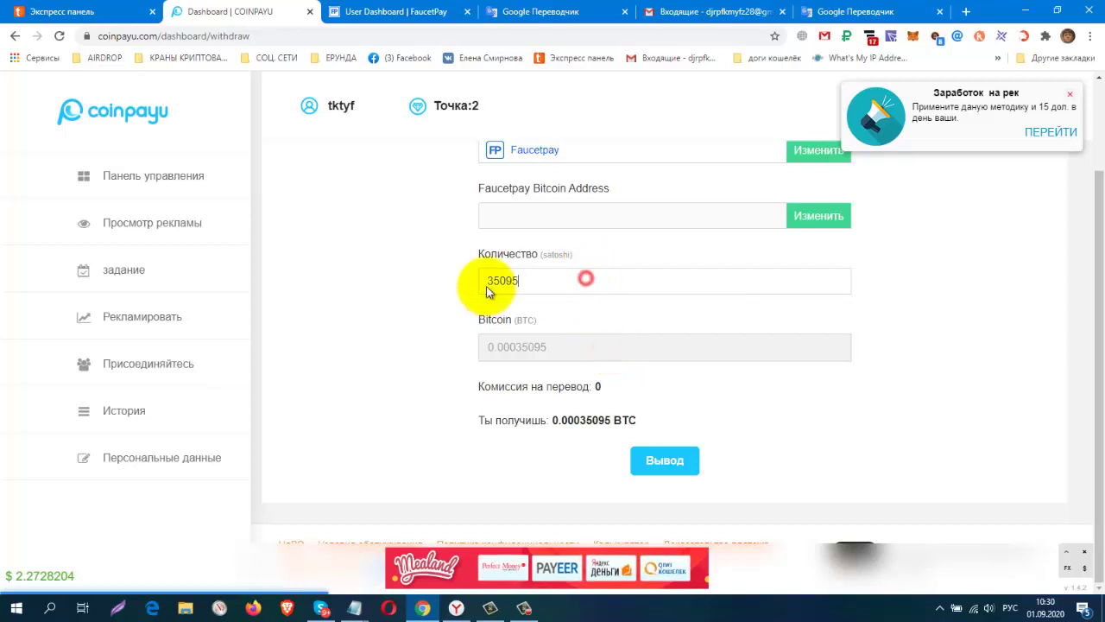
pyautogui.click(951, 322)
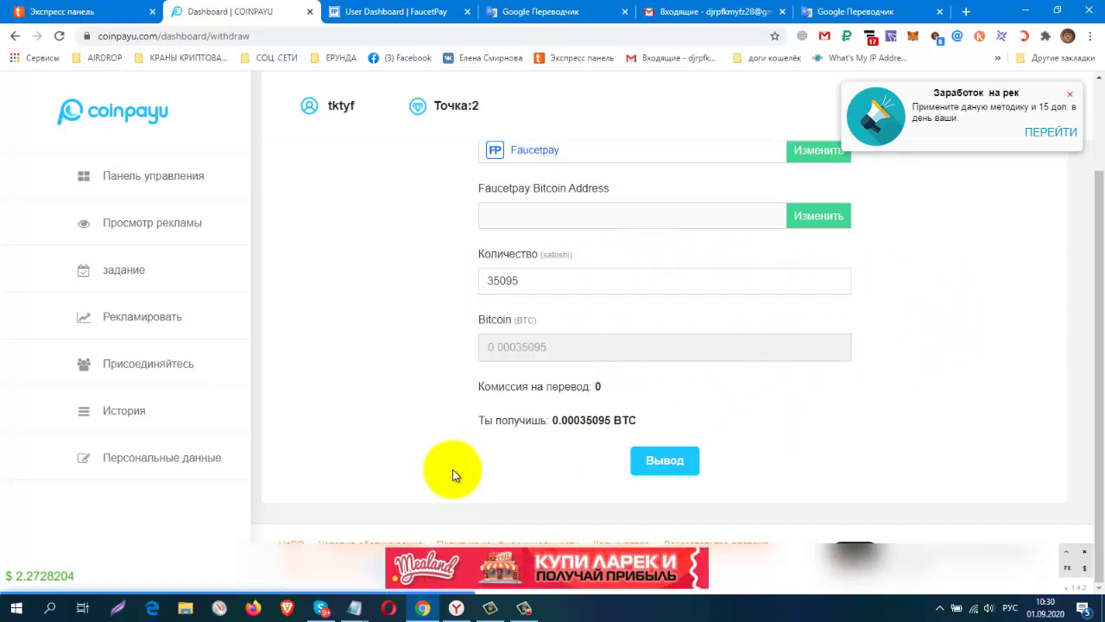
pyautogui.click(665, 462)
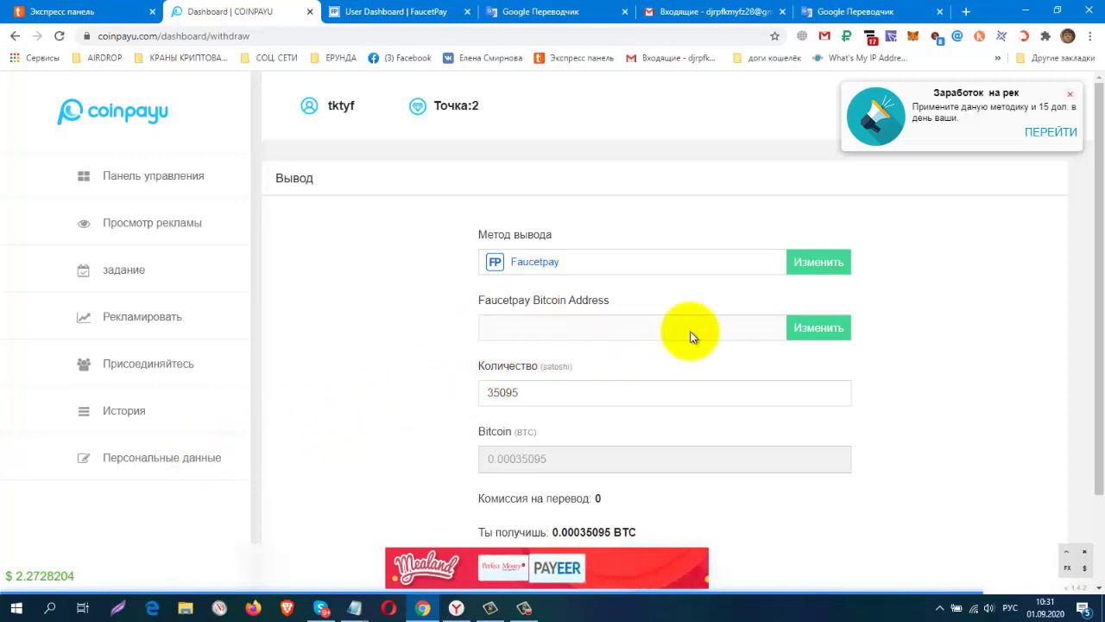
# Step: Open the wallet settings in the personal data and examine the address fields, including the Faucetpay address
pyautogui.click(166, 457)
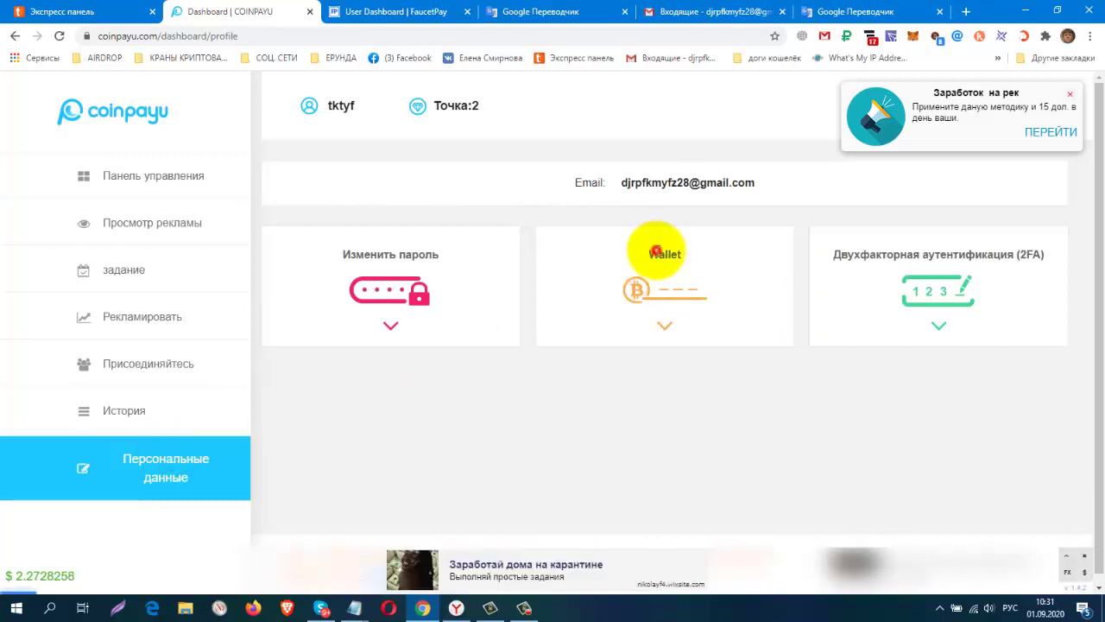
pyautogui.click(658, 252)
pyautogui.scroll(1, 998, 240)
pyautogui.scroll(1, 999, 239)
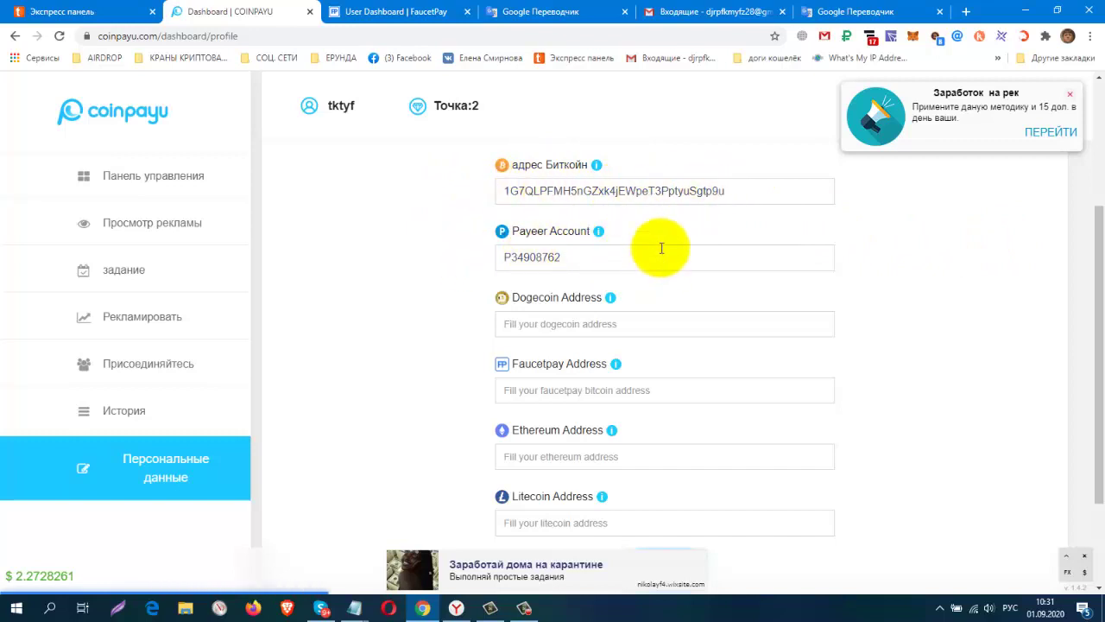
pyautogui.scroll(-3, 776, 265)
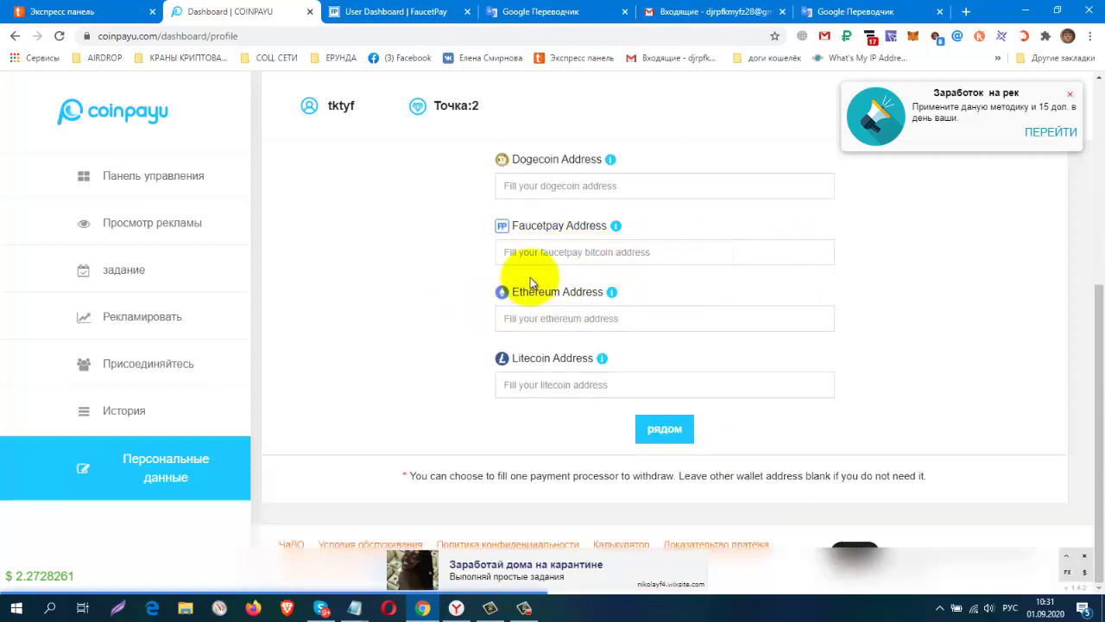
# Step: Look over the ad-viewing categories and highlight the personal referral link in the promotional materials
pyautogui.click(192, 224)
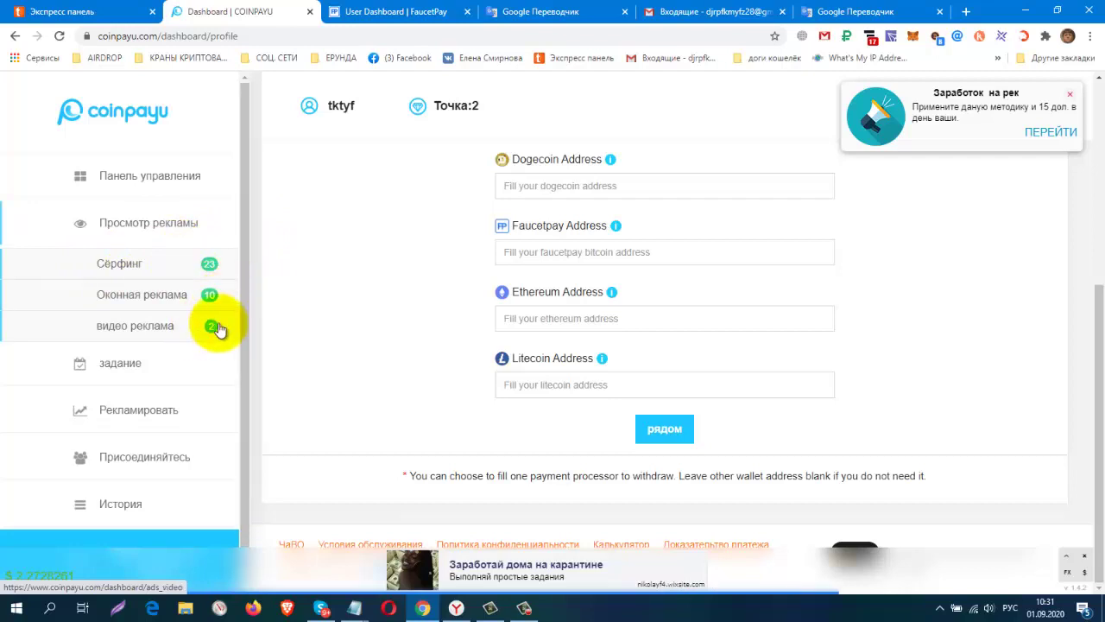
pyautogui.click(172, 177)
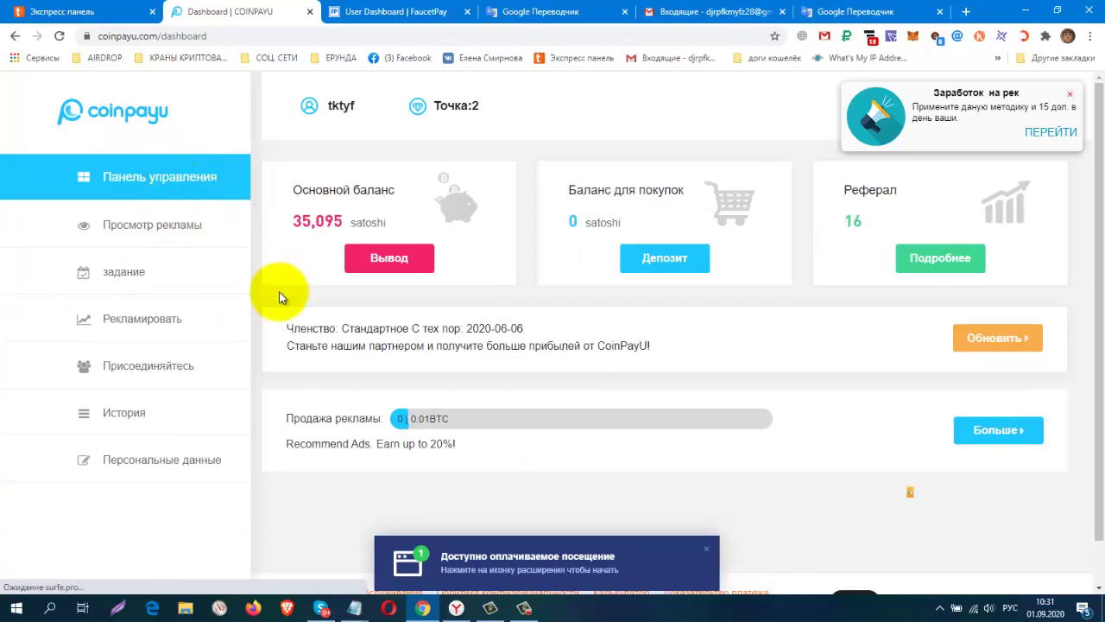
pyautogui.click(166, 365)
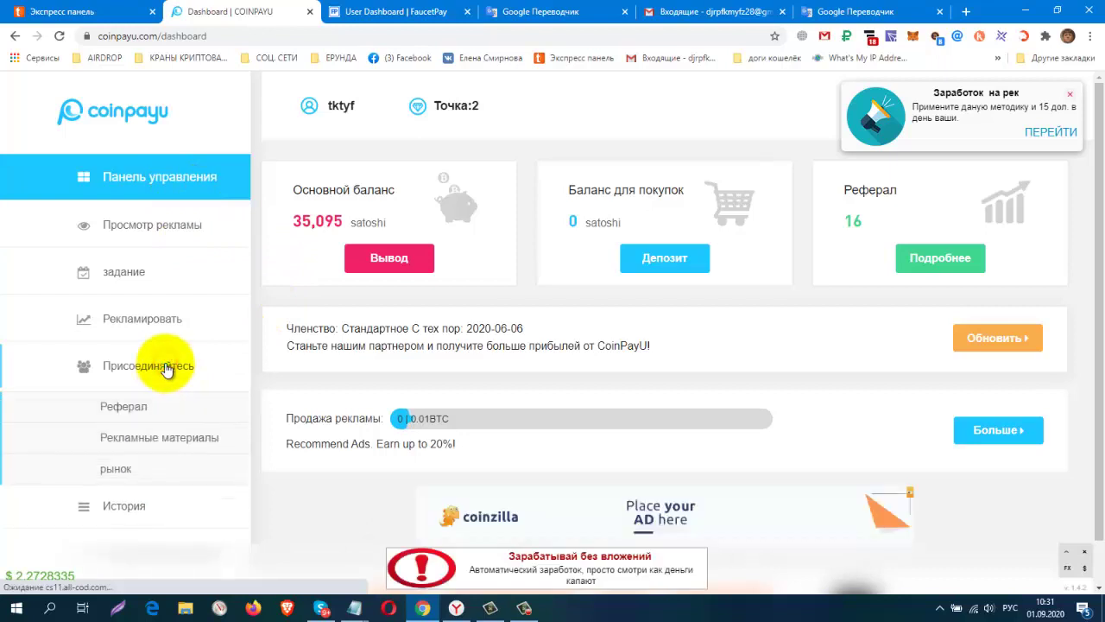
pyautogui.click(182, 439)
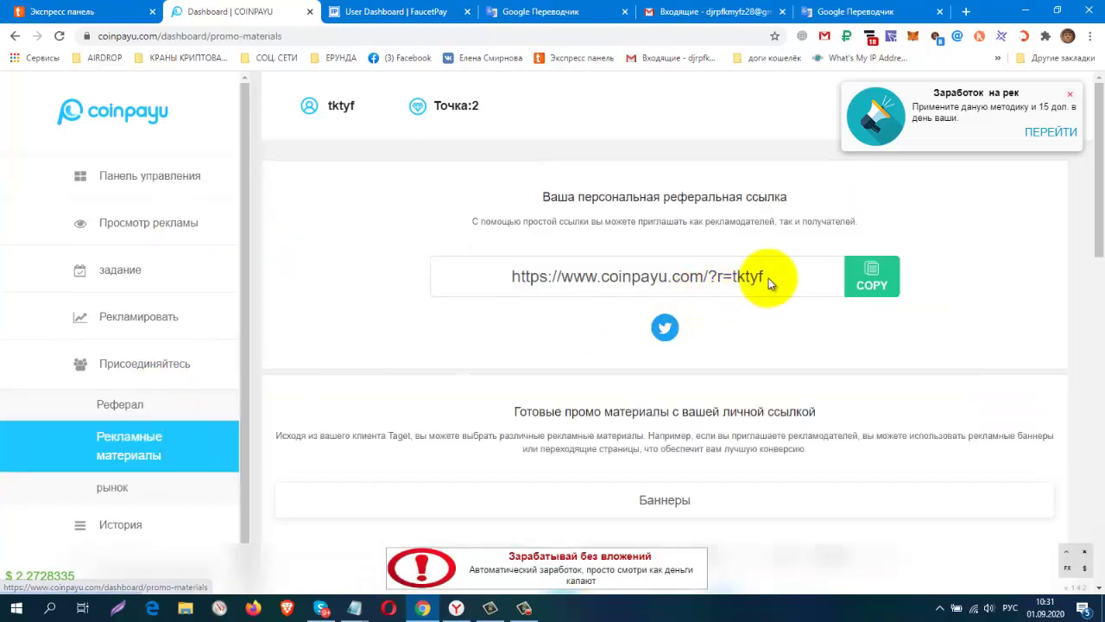
pyautogui.moveTo(763, 276); pyautogui.dragTo(444, 290)
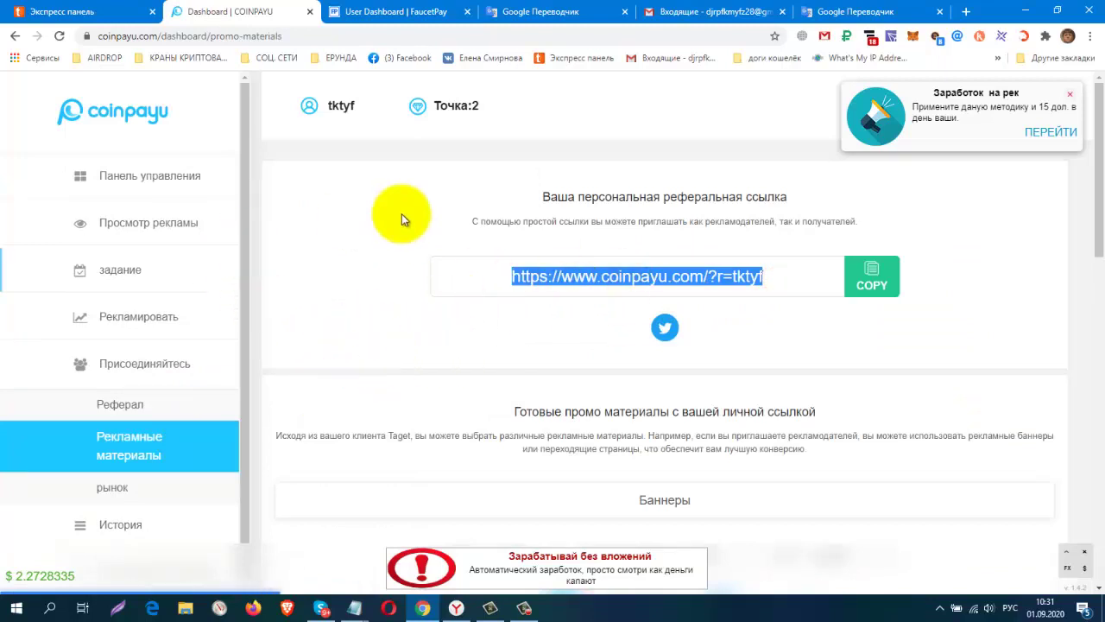
# Step: Browse the paid surfing ads on the first, third and second pages, examining their rewards and viewing times
pyautogui.click(173, 177)
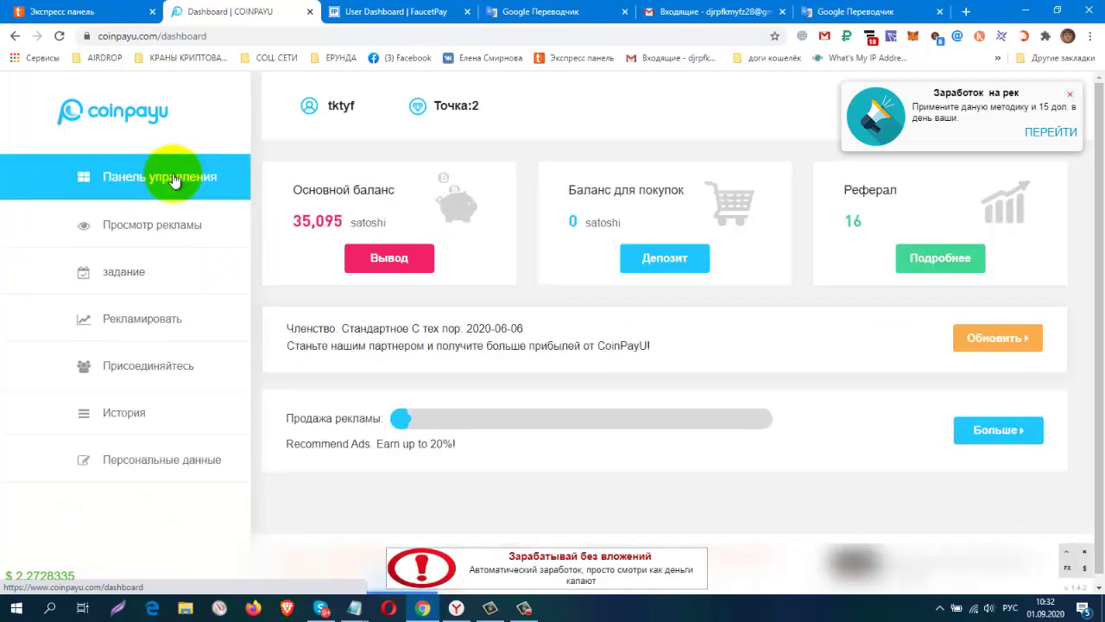
pyautogui.click(164, 226)
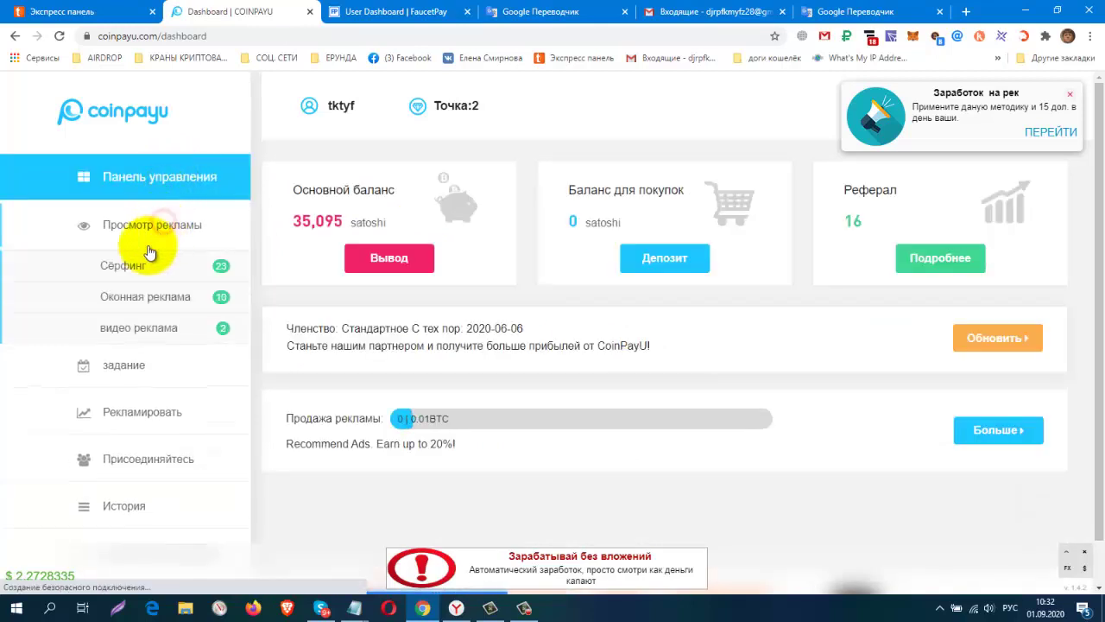
pyautogui.click(128, 270)
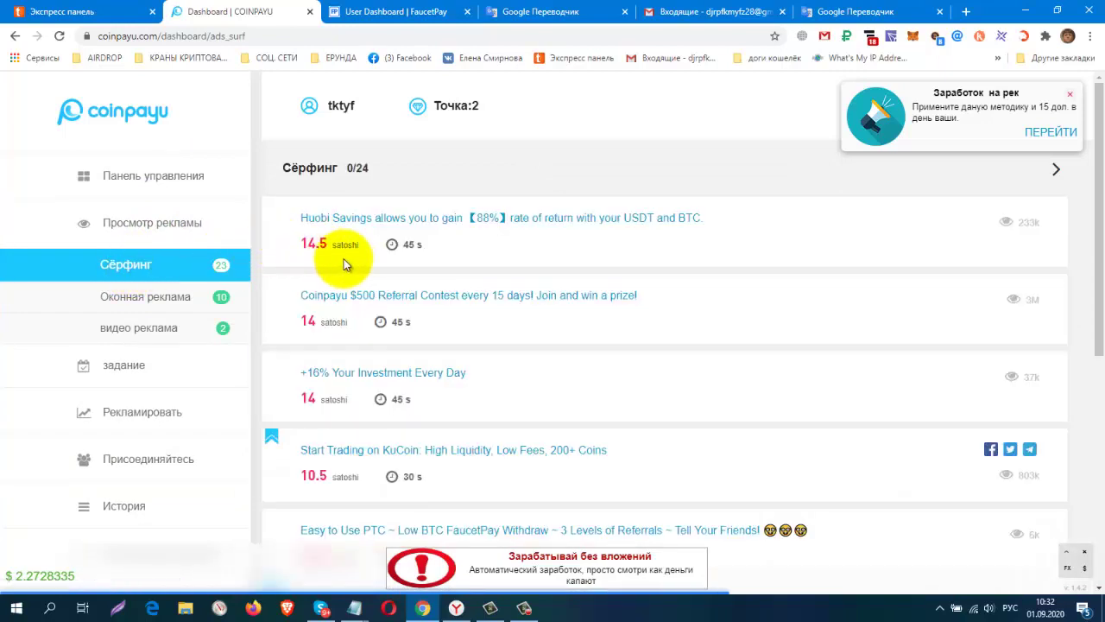
pyautogui.scroll(-4, 692, 254)
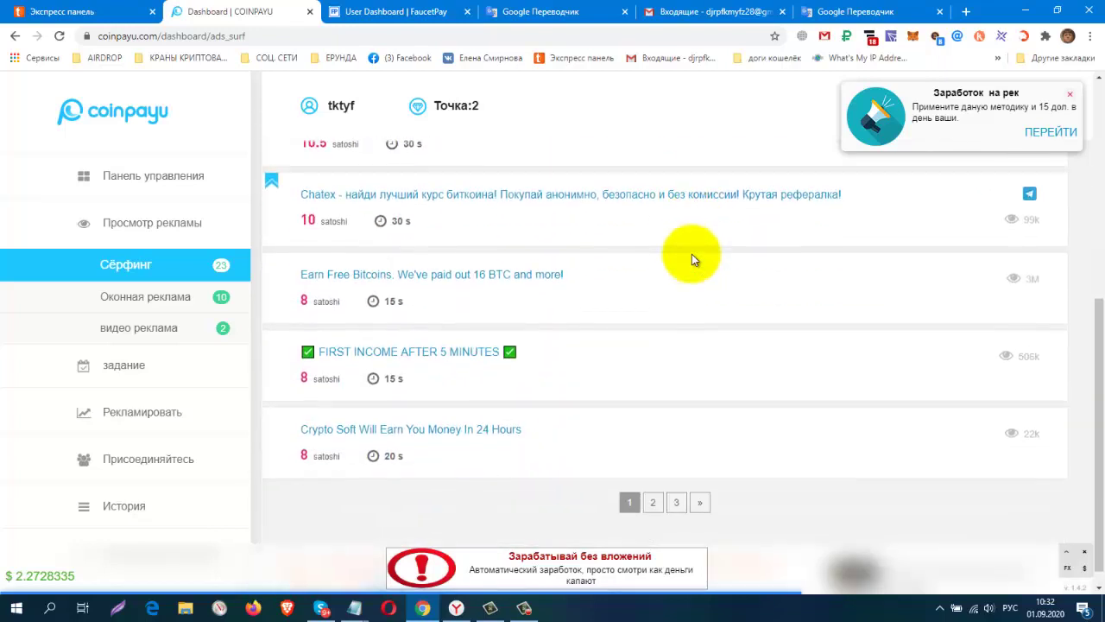
pyautogui.click(678, 502)
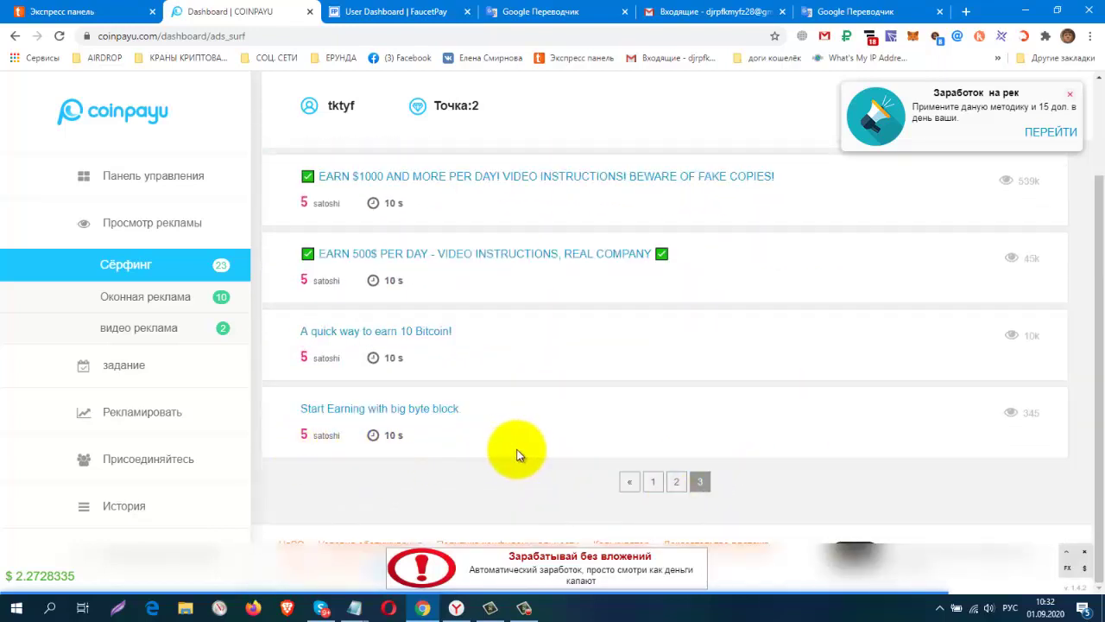
pyautogui.click(673, 492)
pyautogui.scroll(2, 558, 321)
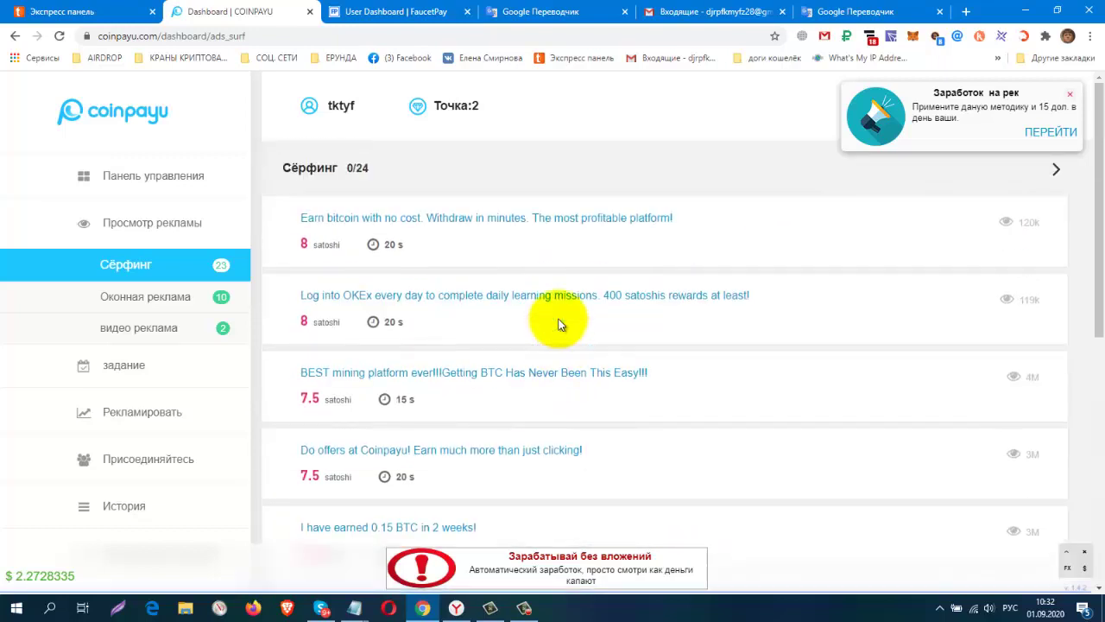
# Step: Look through the list of window ads, examining their satoshi rewards and viewing times
pyautogui.click(172, 296)
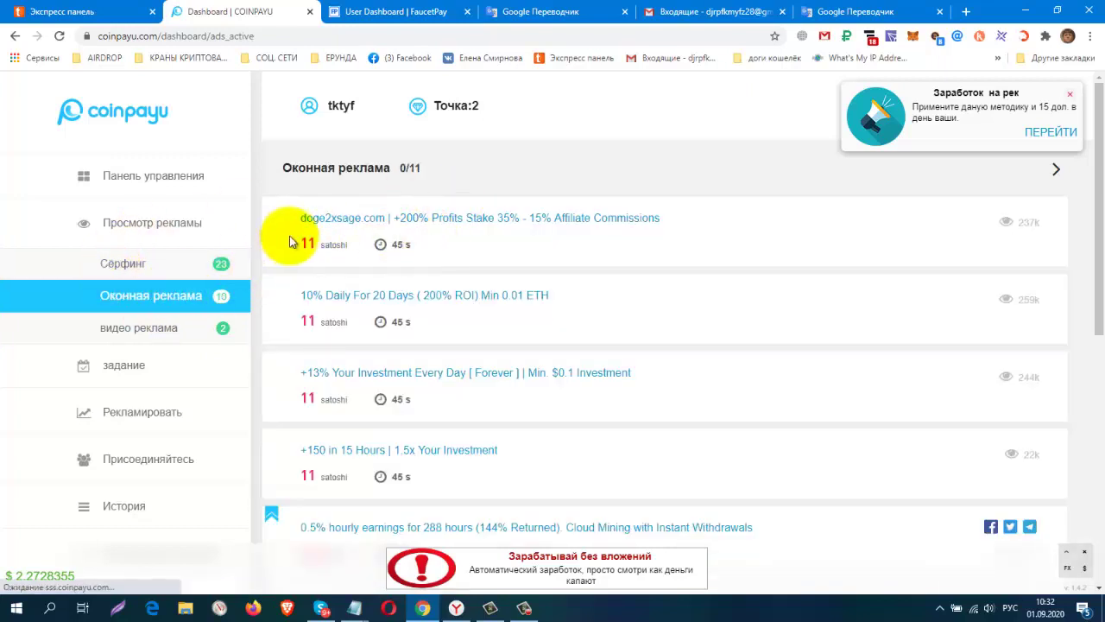
pyautogui.scroll(-3, 401, 255)
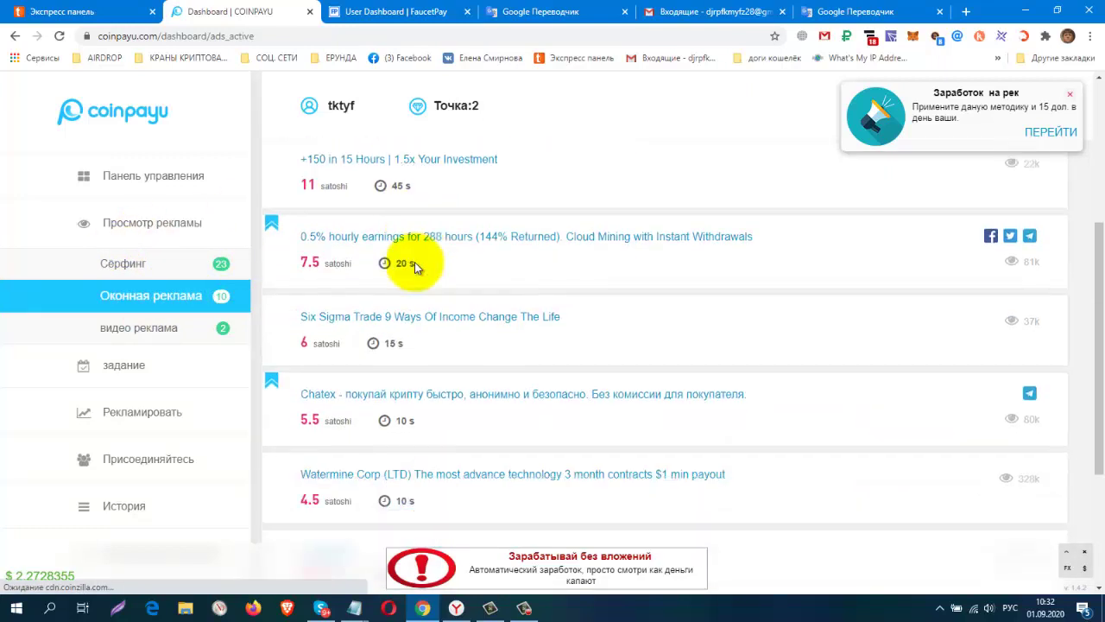
pyautogui.scroll(-2, 416, 269)
pyautogui.scroll(5, 418, 268)
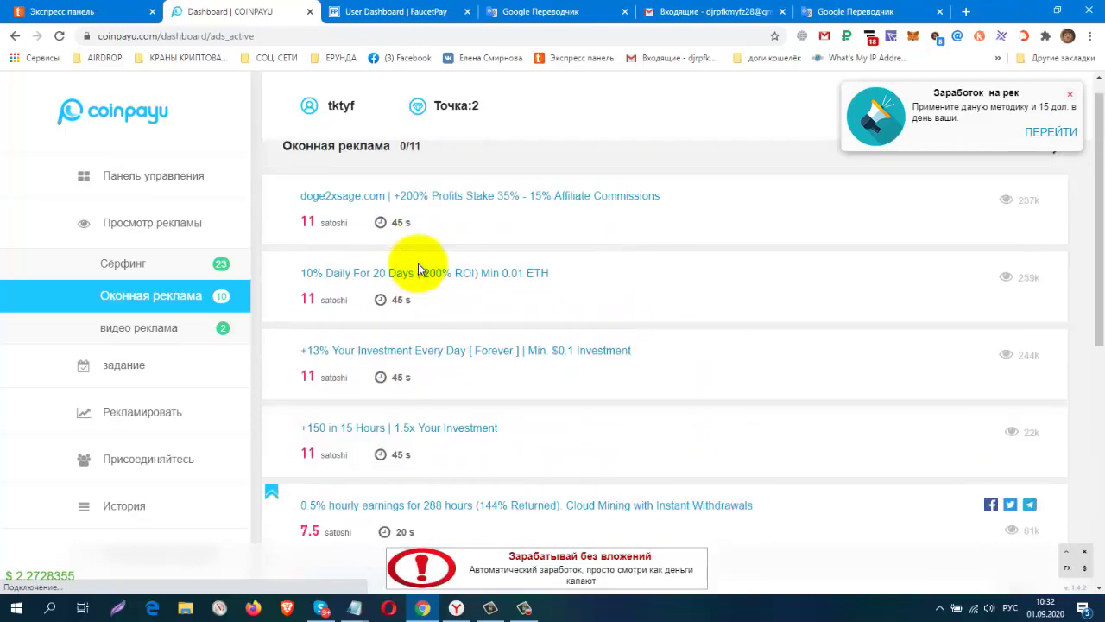
# Step: Check the main balance on the CoinPayU dashboard, view the FaucetPay wallet dashboard, and return to CoinPayU
pyautogui.click(186, 189)
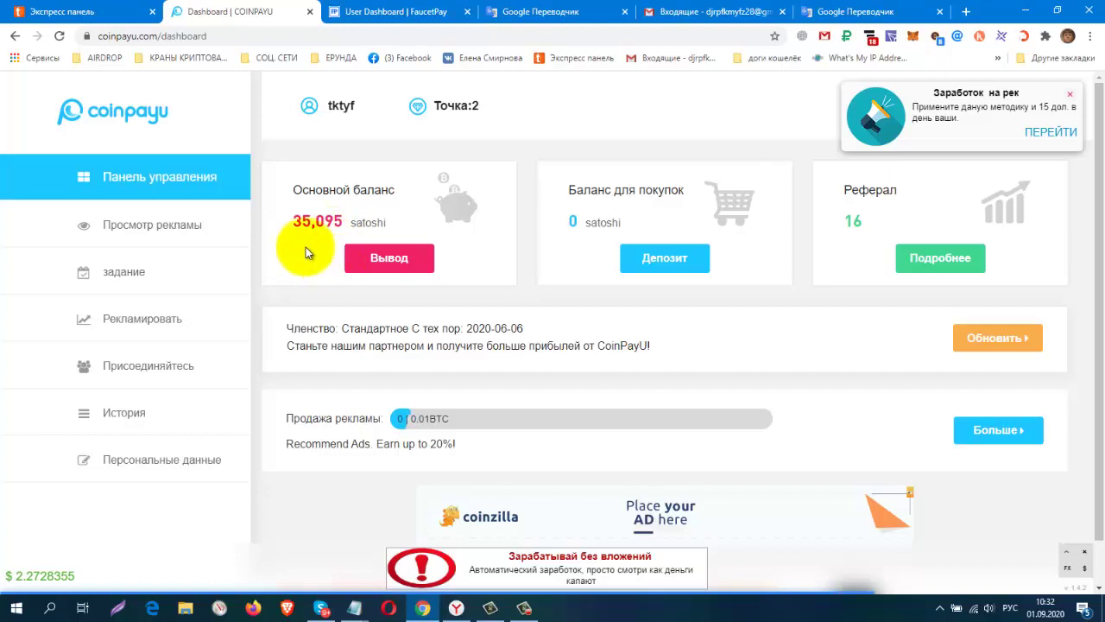
pyautogui.click(413, 9)
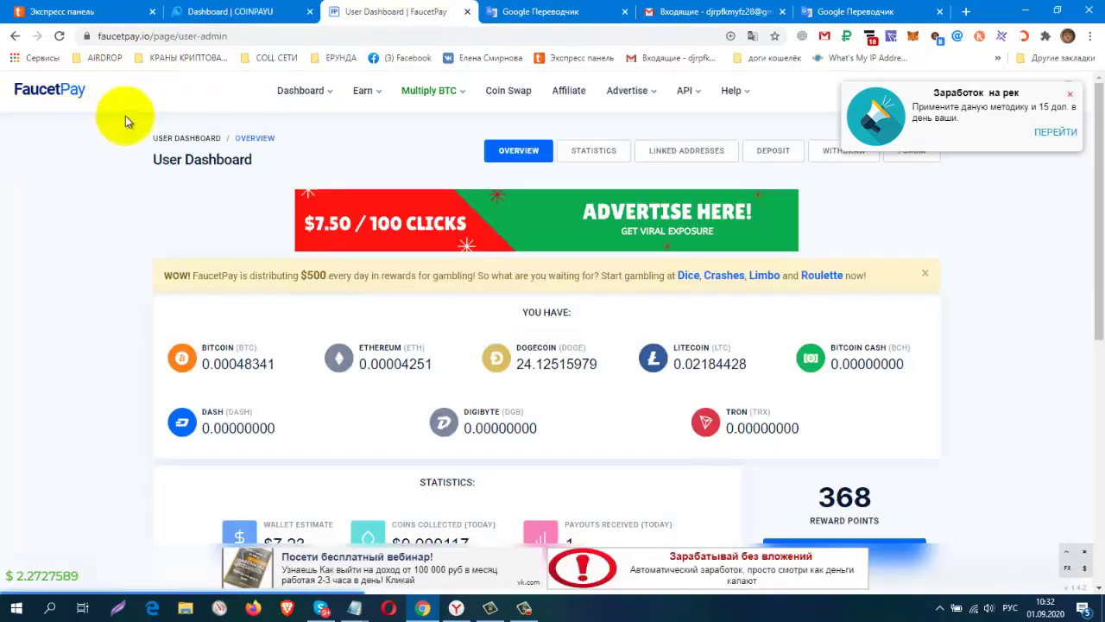
pyautogui.click(229, 12)
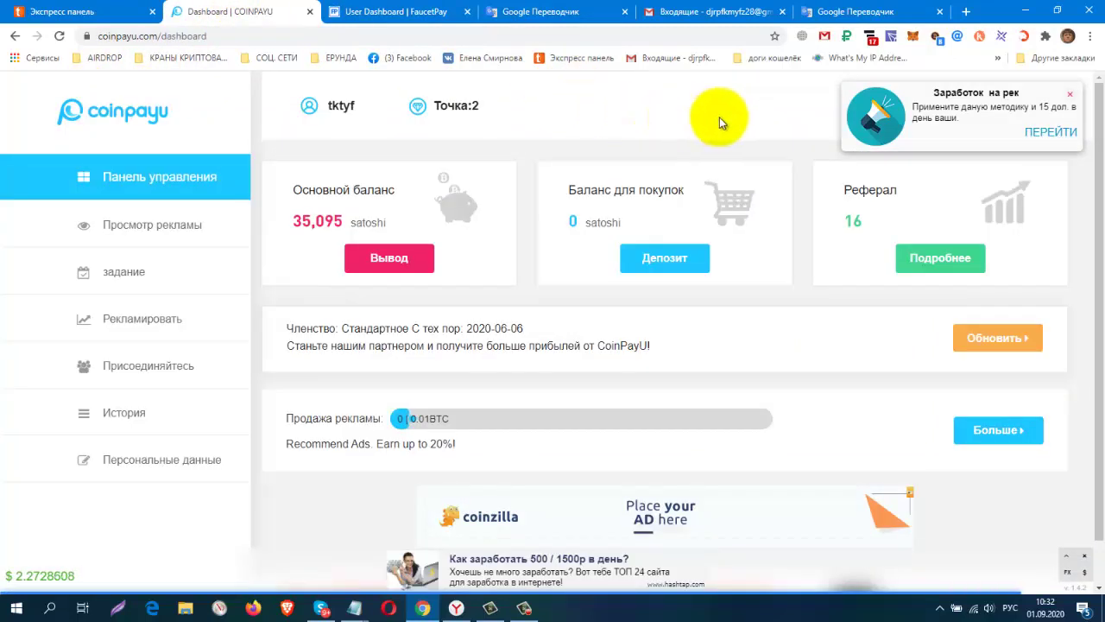